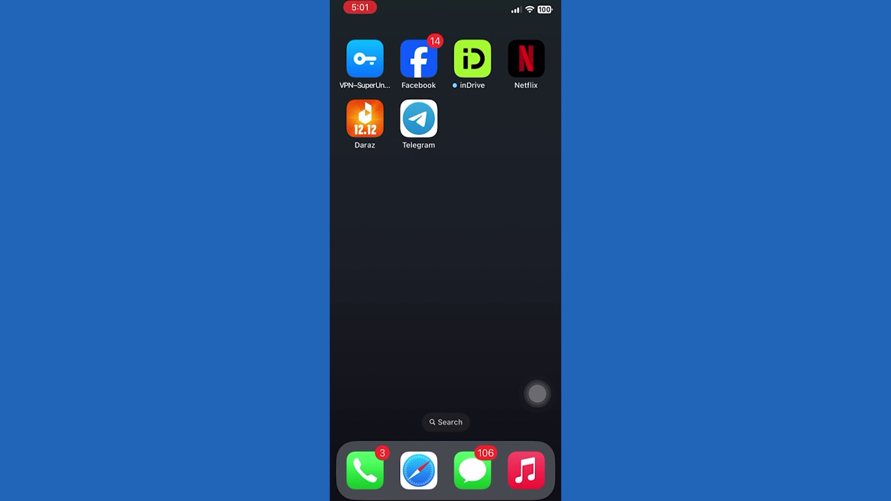
Step: Open Telegram, dismiss the chat search, and view the account Settings list
left_click(419, 119)
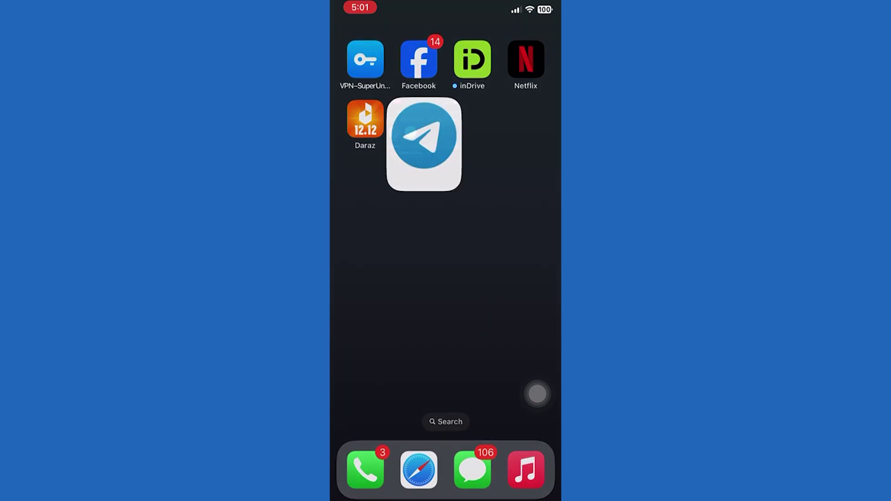
left_click(539, 39)
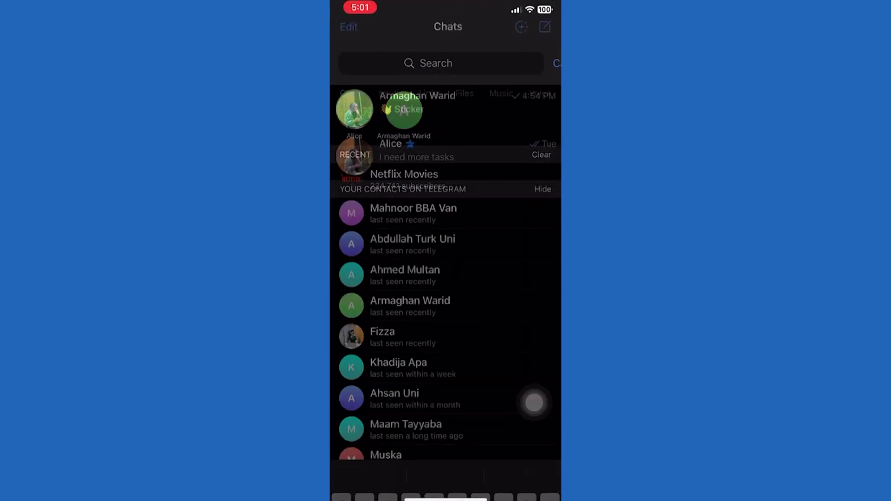
left_click(522, 471)
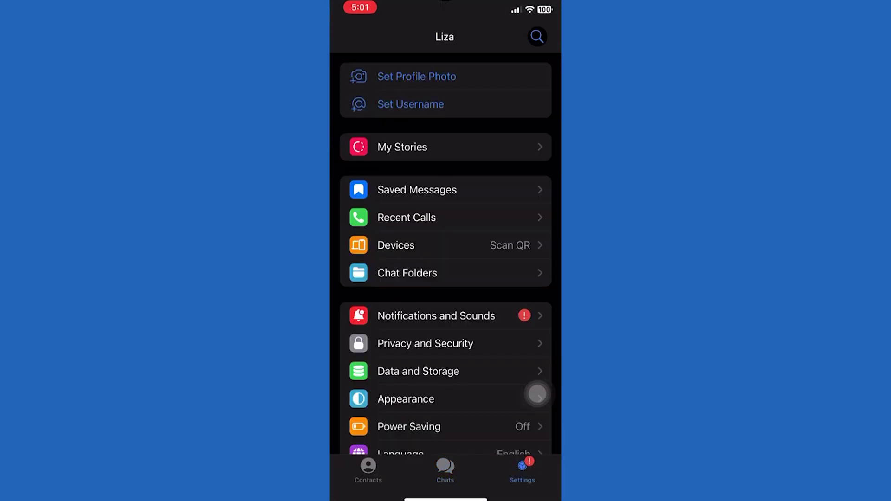
scroll(537, 395, "down", 3)
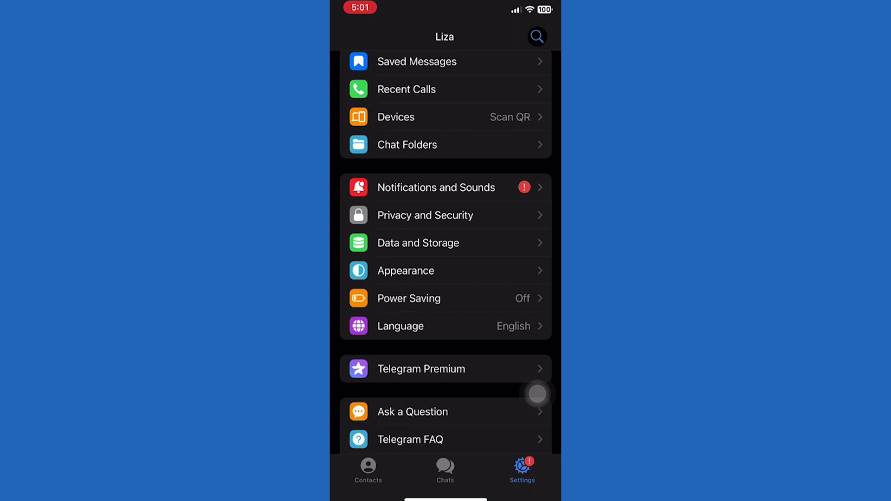
scroll(537, 395, "down", 1)
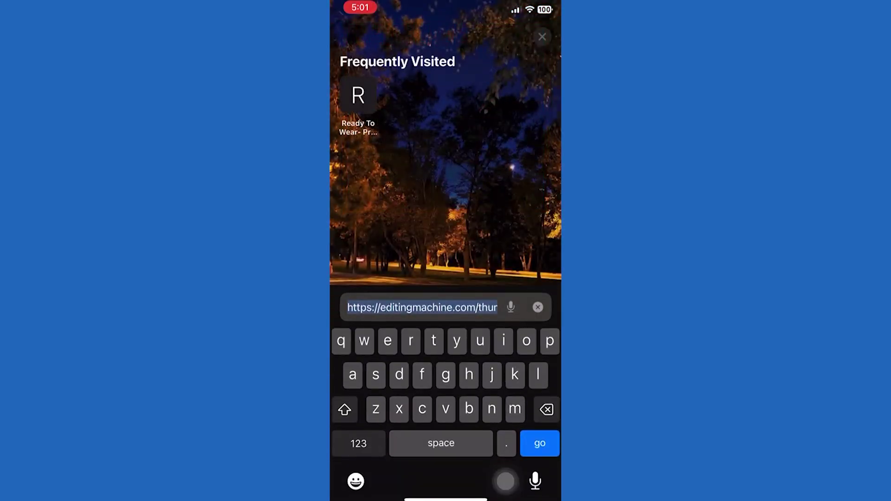
type("free ")
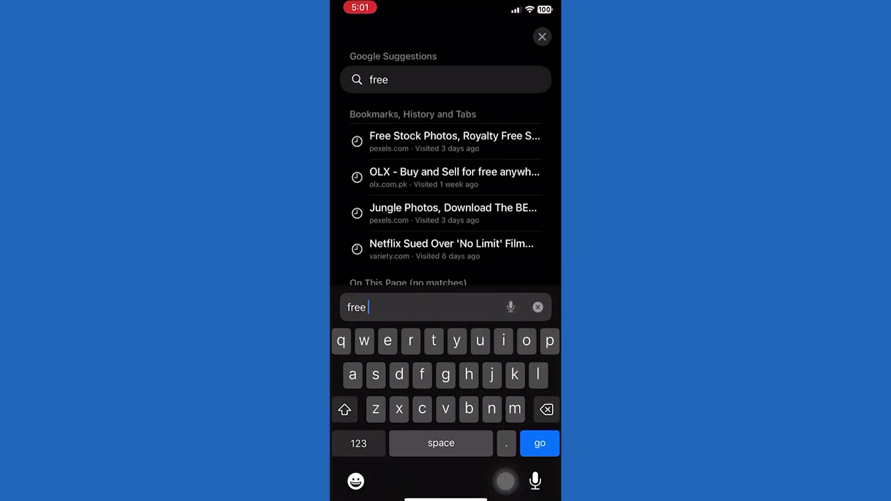
type("virtual")
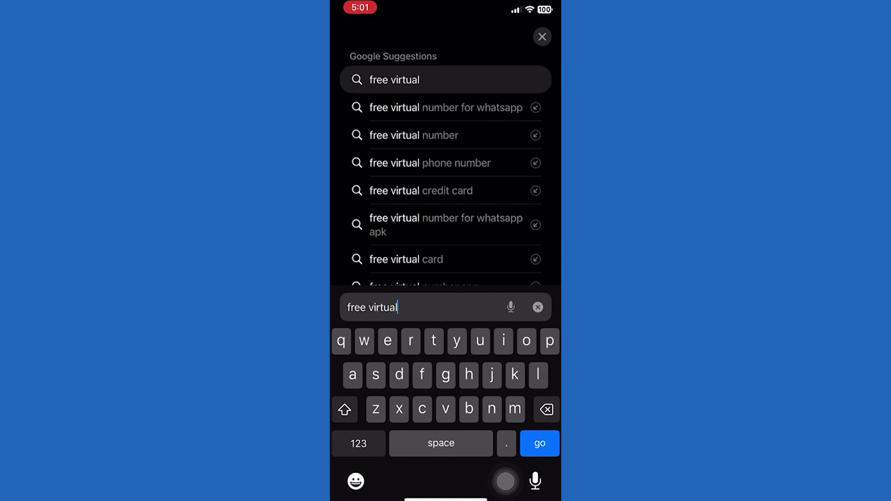
Step: Run the Google search for 'free virtual number' from the suggestions
left_click(446, 135)
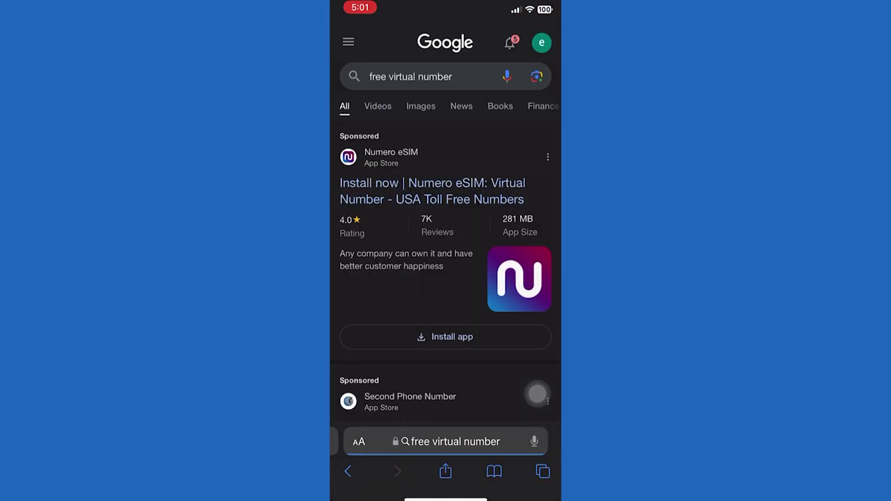
scroll(537, 395, "down", 5)
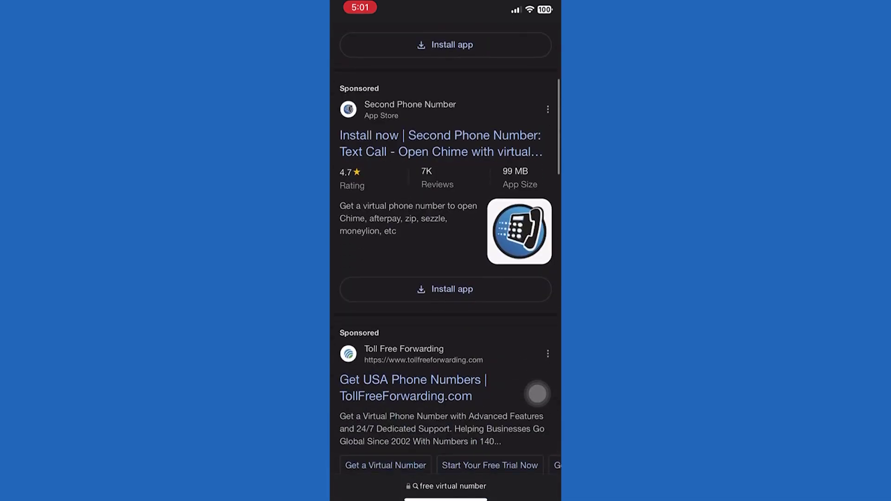
scroll(538, 394, "down", 2)
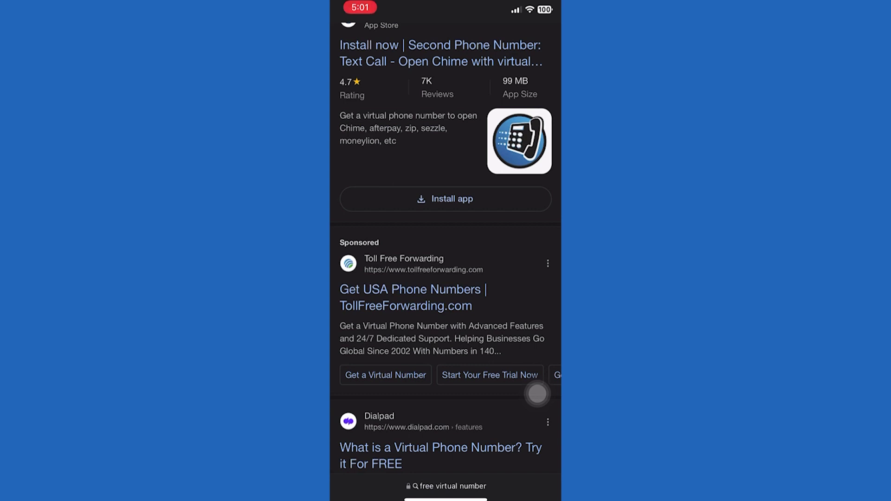
scroll(538, 394, "down", 6)
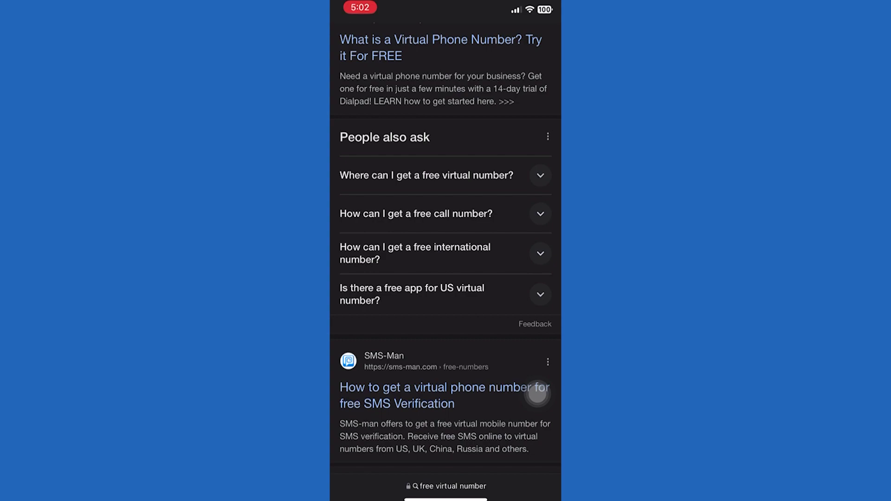
scroll(538, 392, "down", 12)
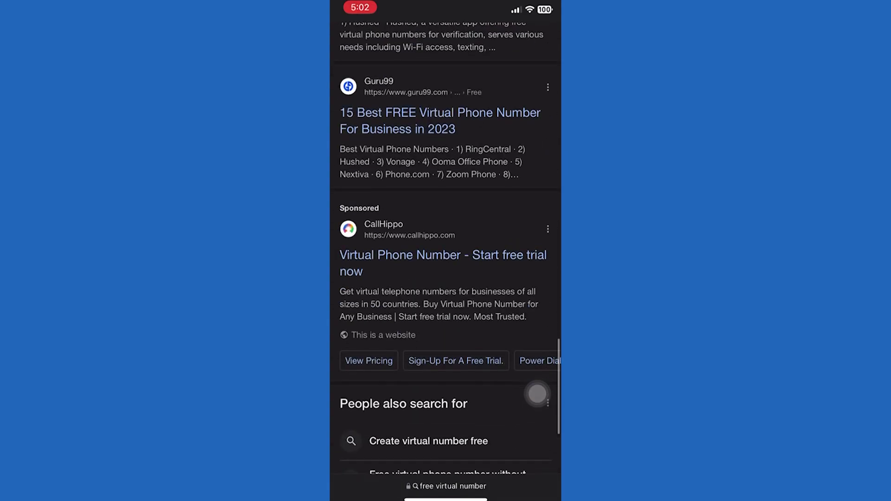
scroll(537, 394, "down", 5)
scroll(537, 394, "down", 4)
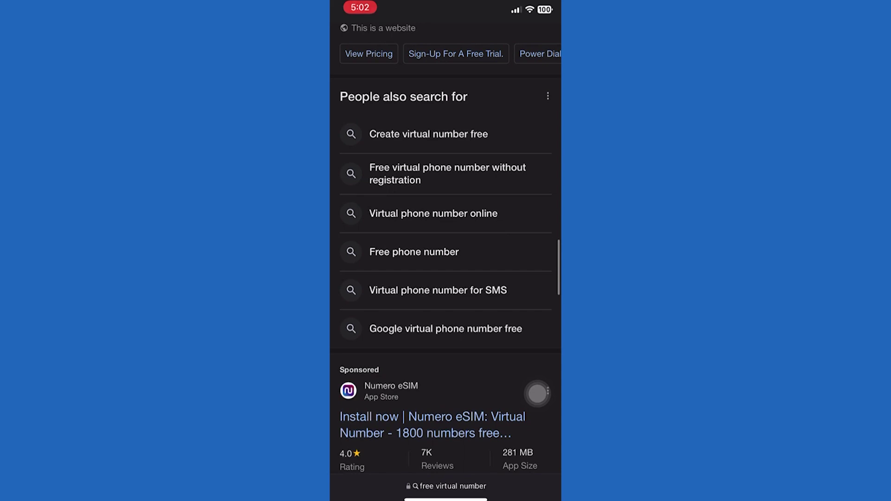
scroll(537, 393, "down", 3)
scroll(538, 393, "down", 3)
scroll(538, 393, "down", 3)
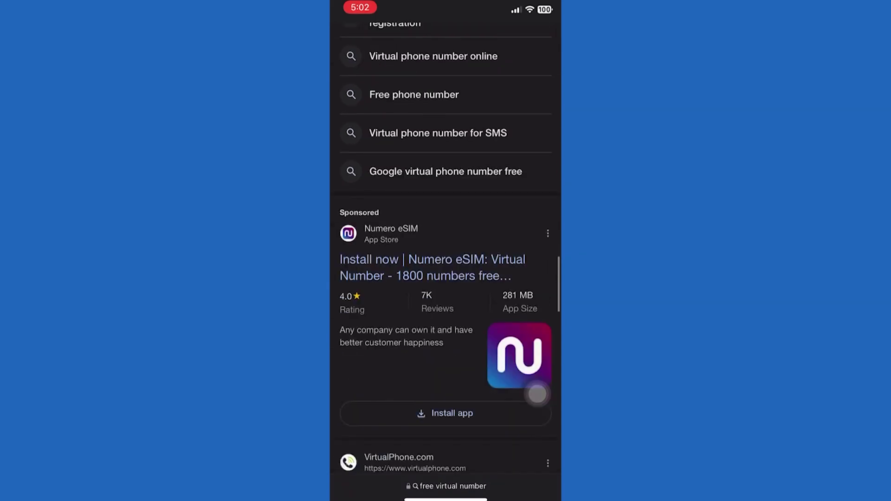
scroll(537, 394, "down", 3)
scroll(538, 393, "down", 1)
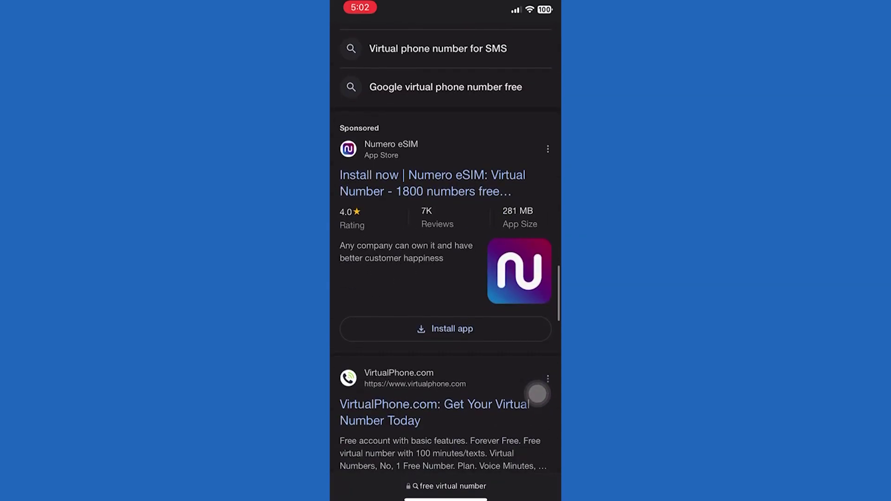